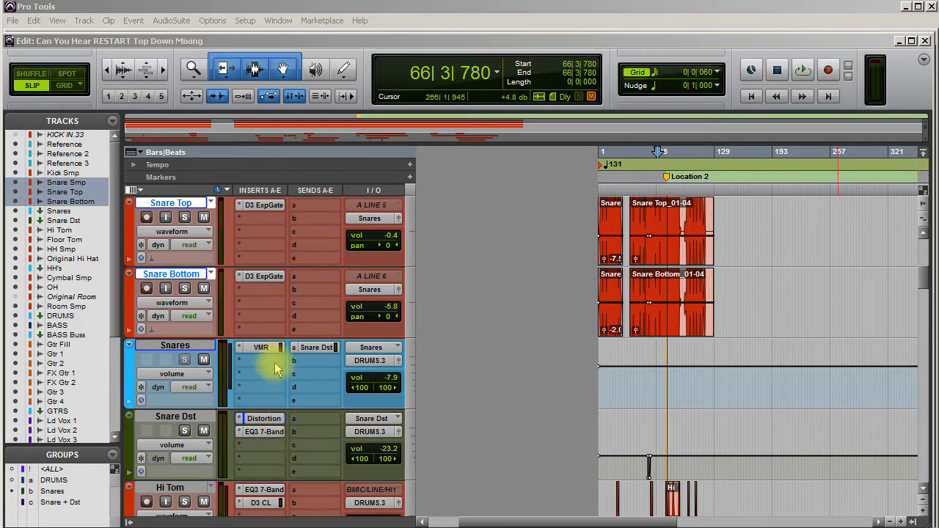
Step: Solo the grouped Snare Smp, Snare Top and Snare Bottom tracks and play the section from bar 66
mouse_move(925, 279)
left_mouse_down()
mouse_move(925, 261)
mouse_move(925, 273)
left_mouse_up()
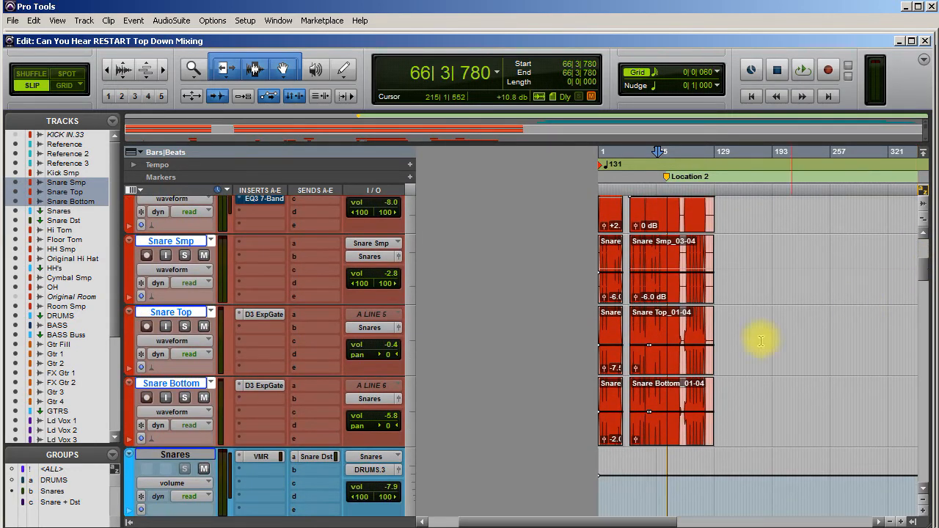
left_click(184, 397)
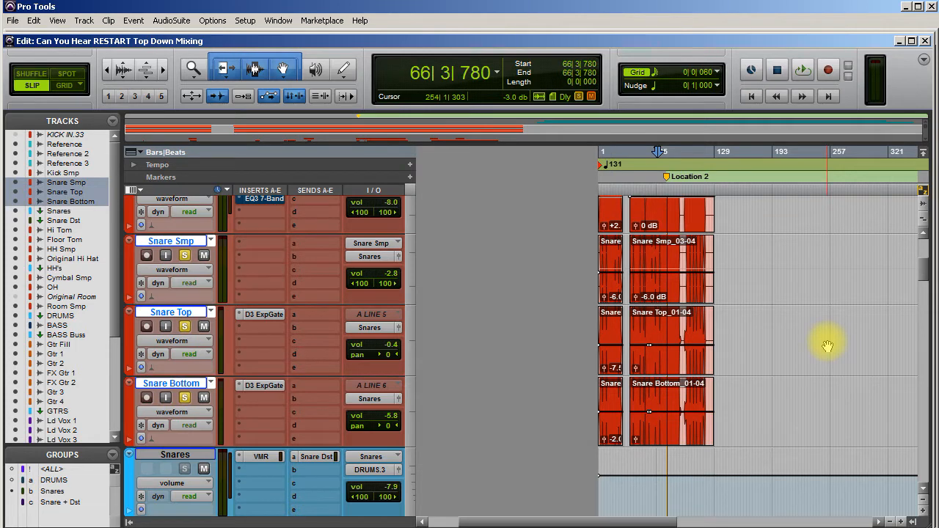
key("space")
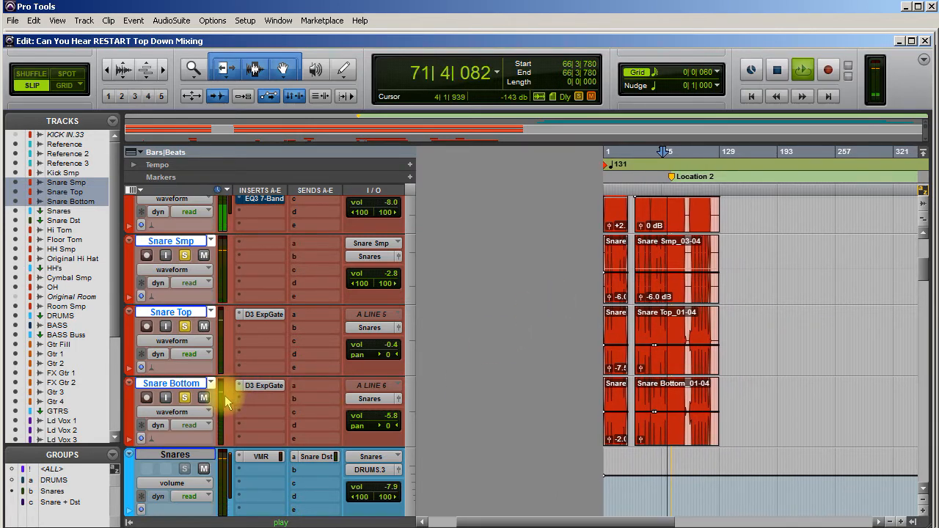
key("space")
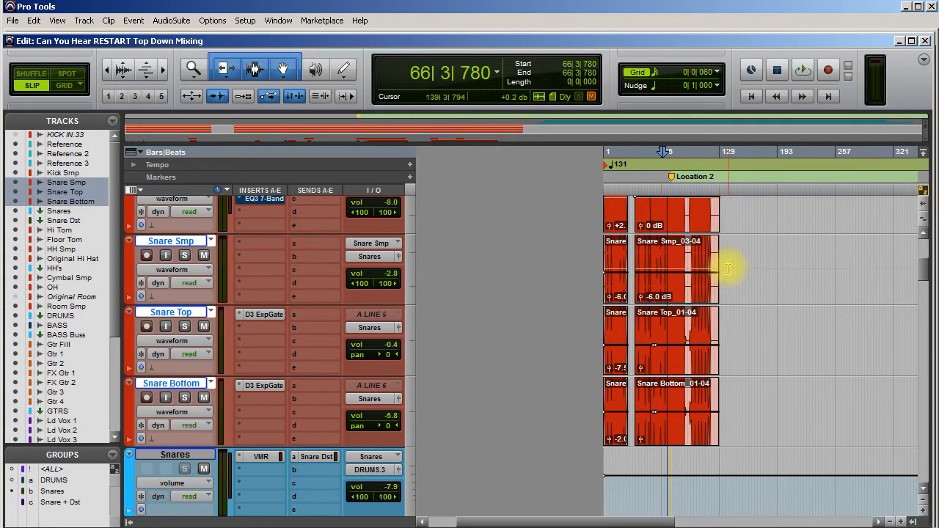
Step: Clear the snare solos, mute the Snare Dst track and play the drum section without the distortion
scroll(224, 408, "down", 3)
scroll(224, 418, "up", 2)
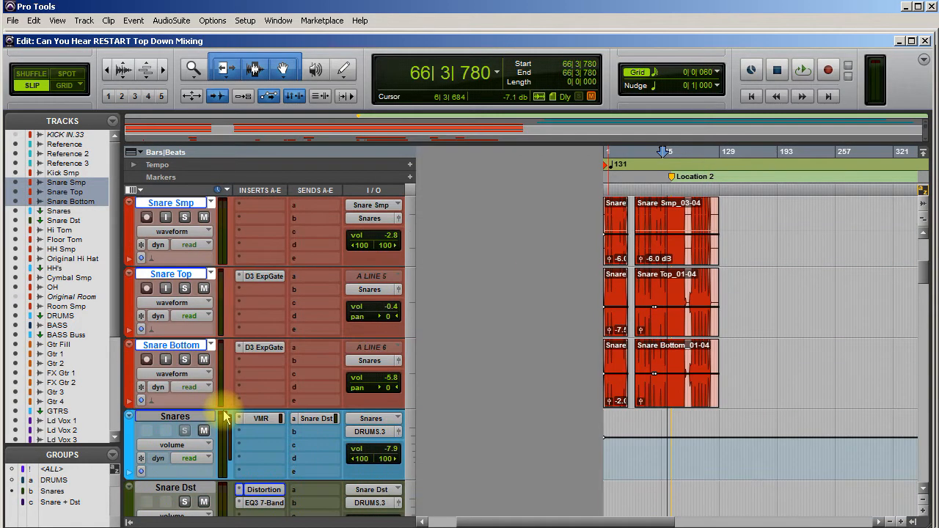
left_click(212, 502)
key("space")
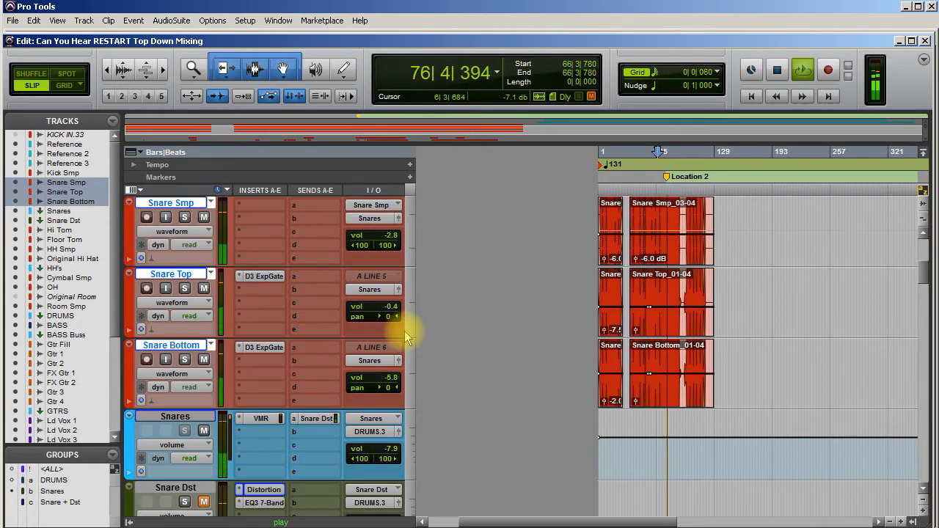
key("space")
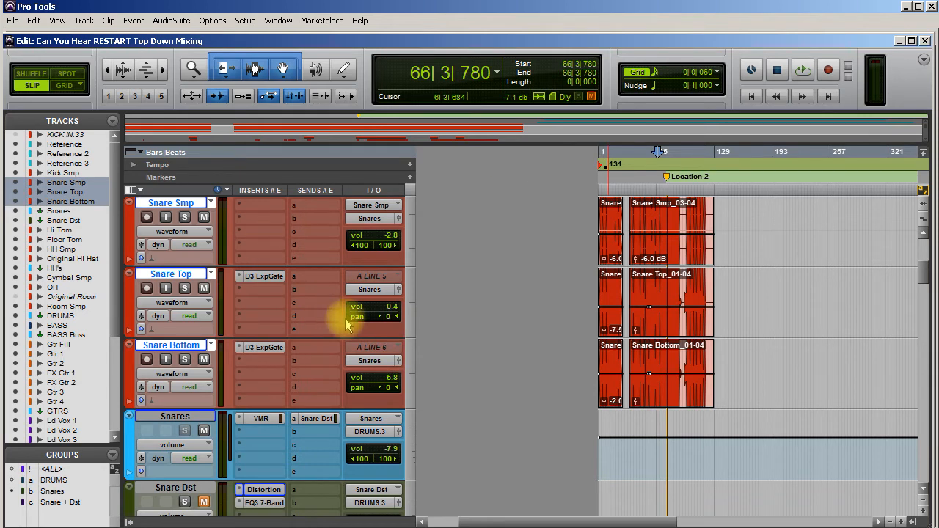
Step: Review the settings of the Distortion and EQ3 7-Band inserts on the Snare Dst track
scroll(346, 319, "down", 1)
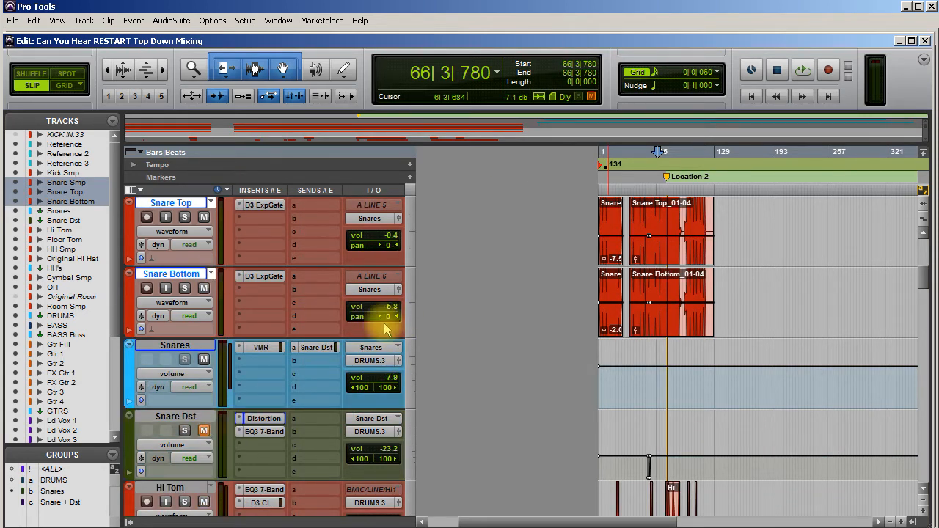
left_click(262, 420)
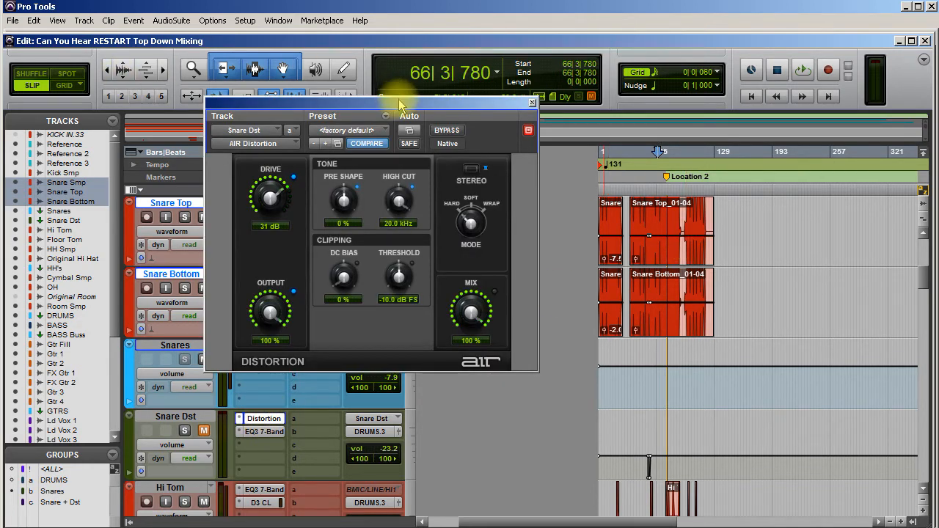
left_click_drag(400, 104, 404, 88)
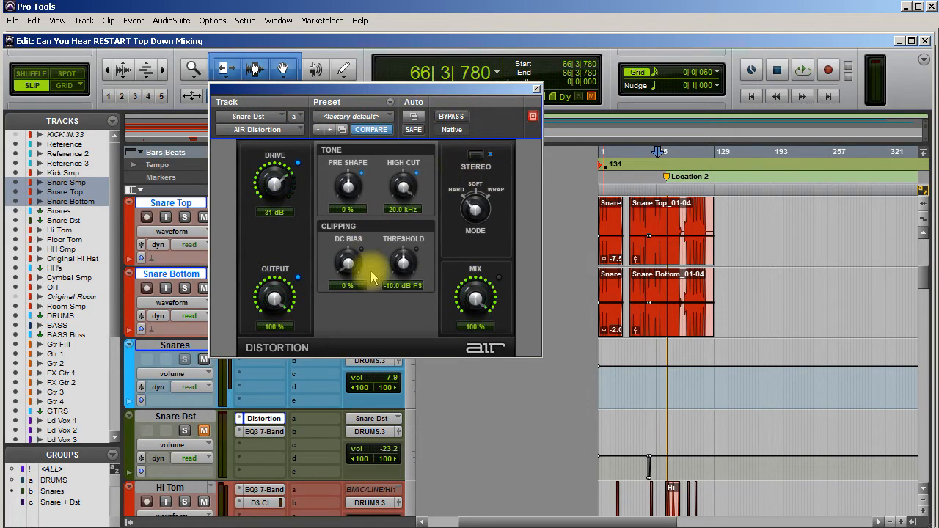
left_click(276, 182)
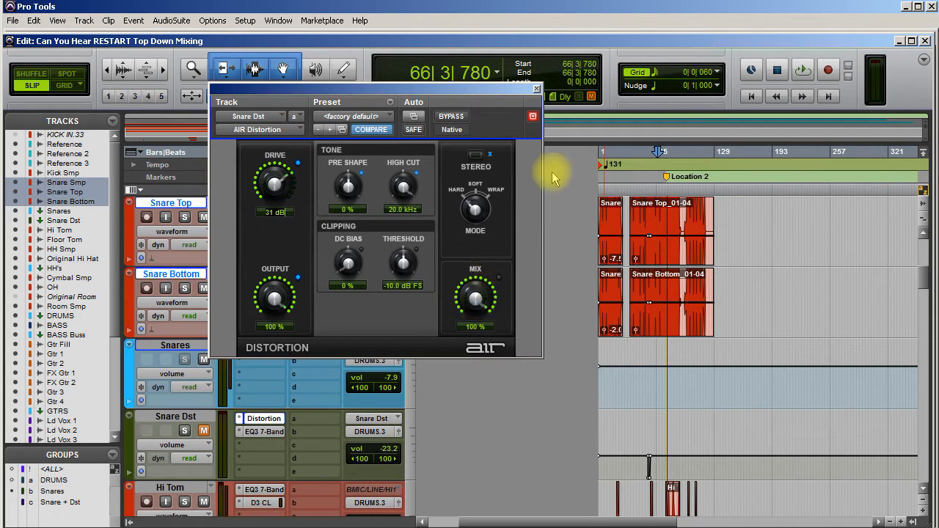
left_click(537, 89)
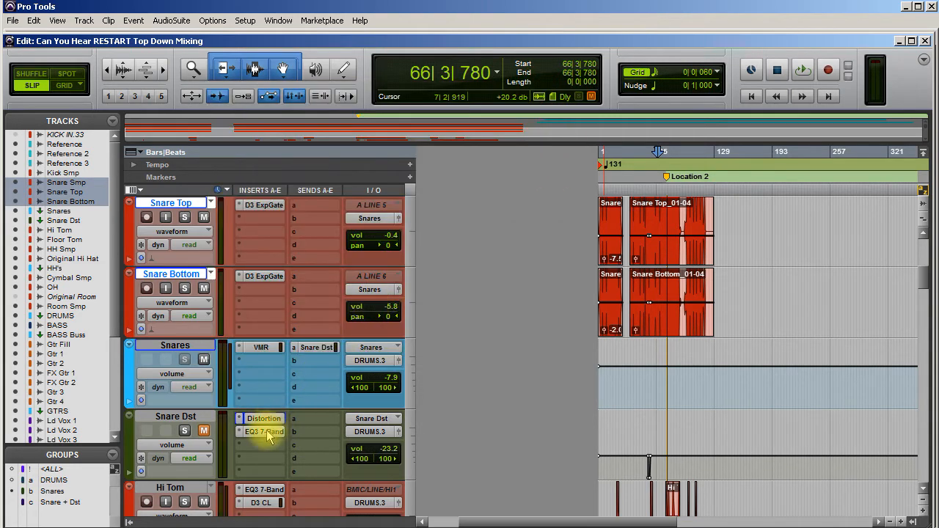
left_click(266, 432)
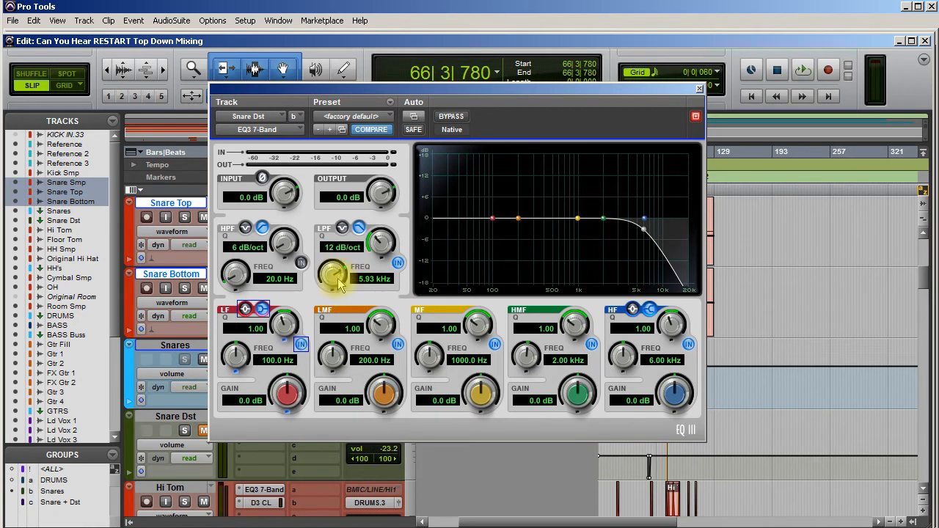
left_click(699, 89)
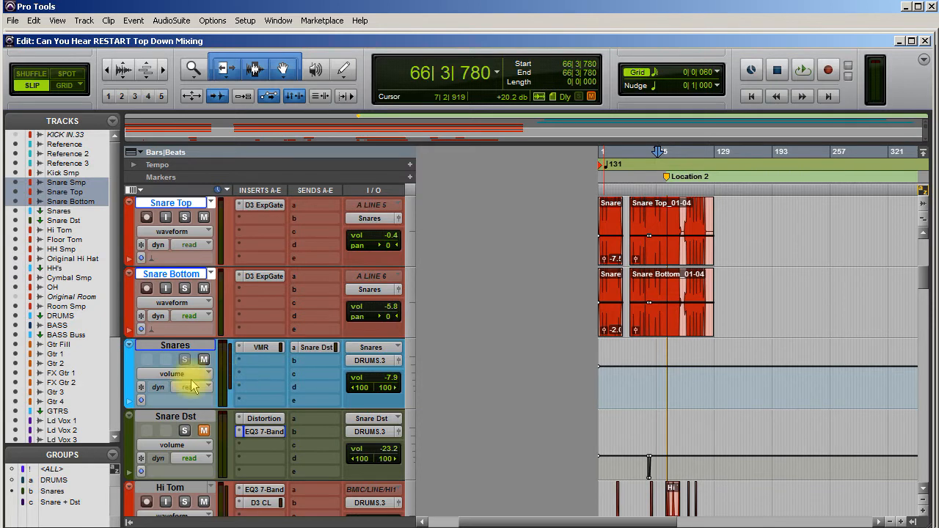
Step: Unmute the Snare Dst track and play the section, toggling its mute to compare the mix with and without distortion
left_click(203, 432)
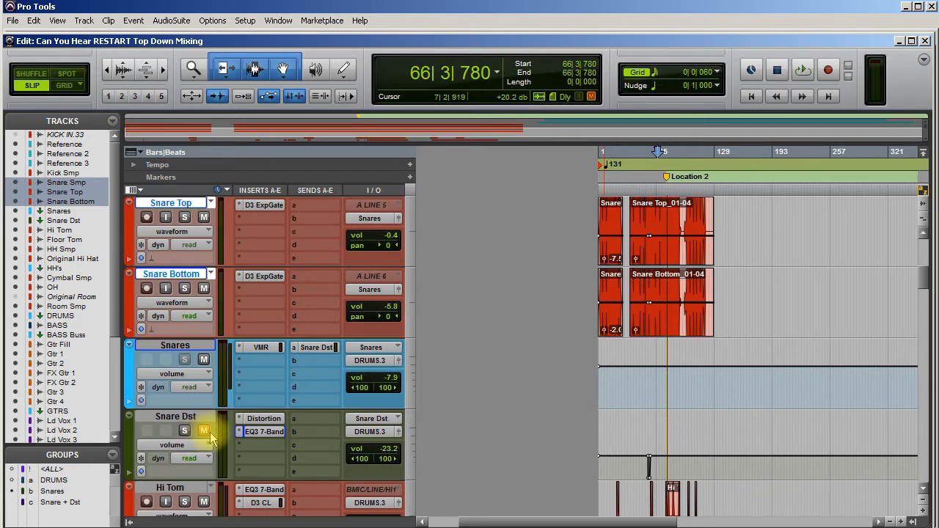
key("space")
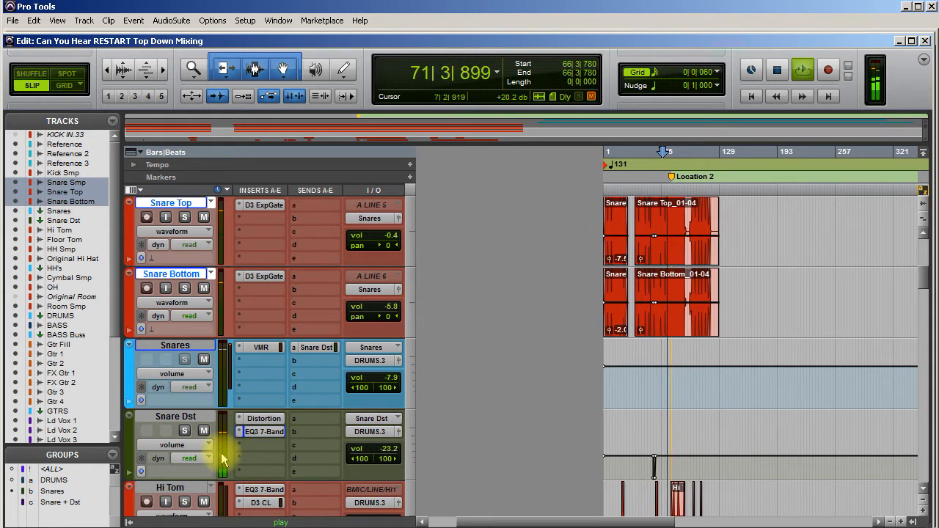
left_click(203, 431)
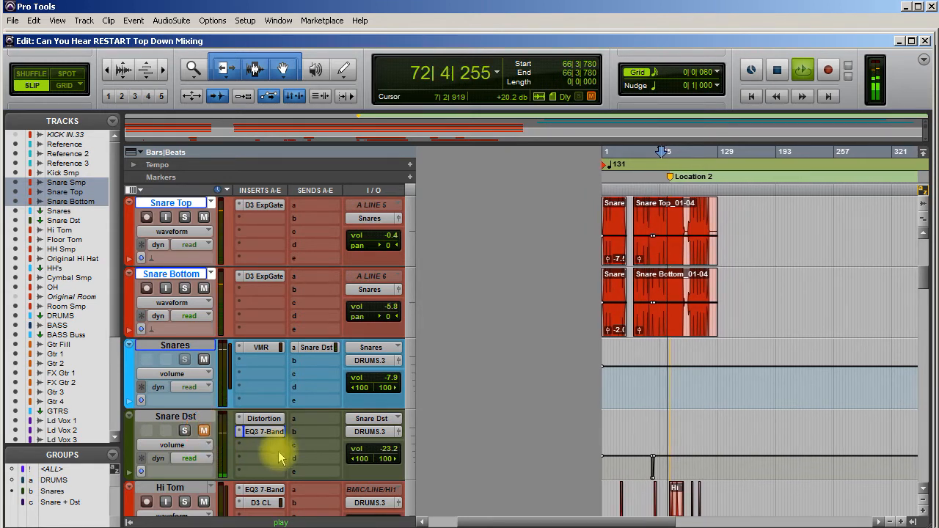
left_click(203, 431)
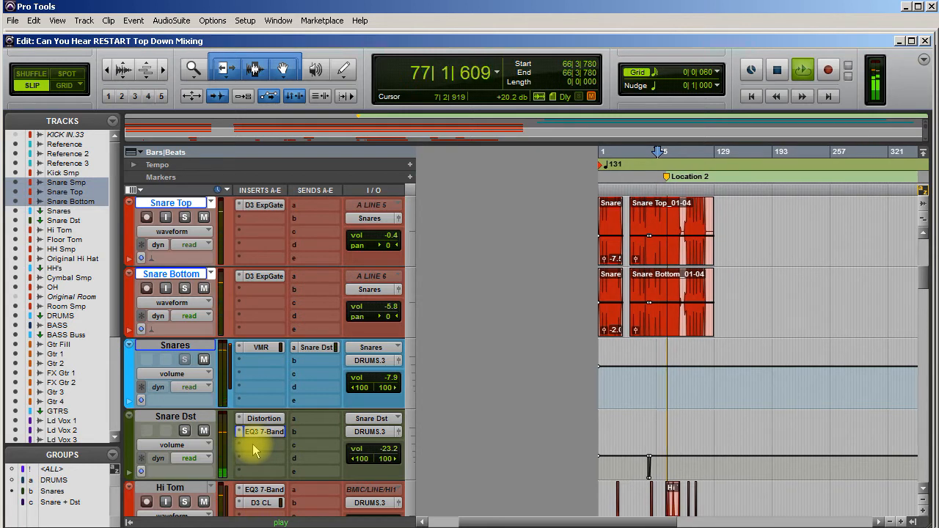
key("space")
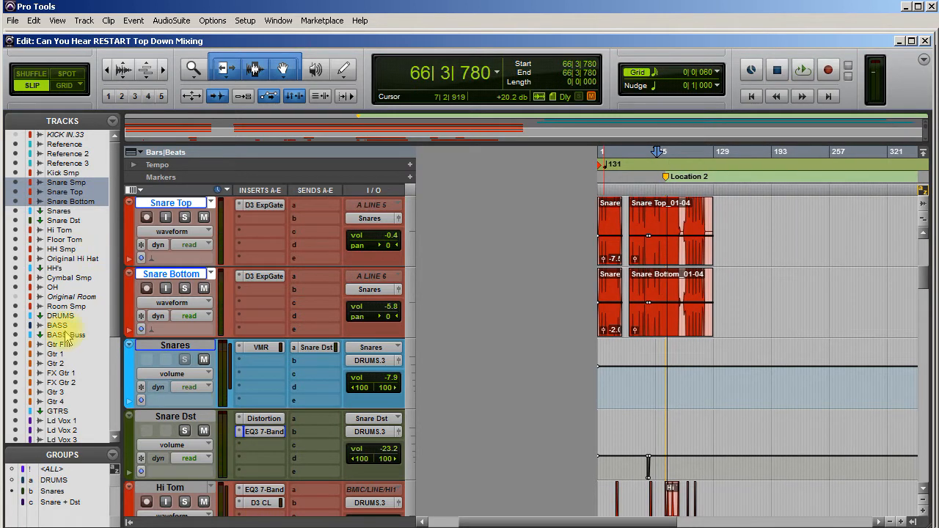
Step: Solo the snare tracks together with Snare Dst and play the section, toggling the Snare Dst mute to compare the snare sound
scroll(165, 412, "up", 3)
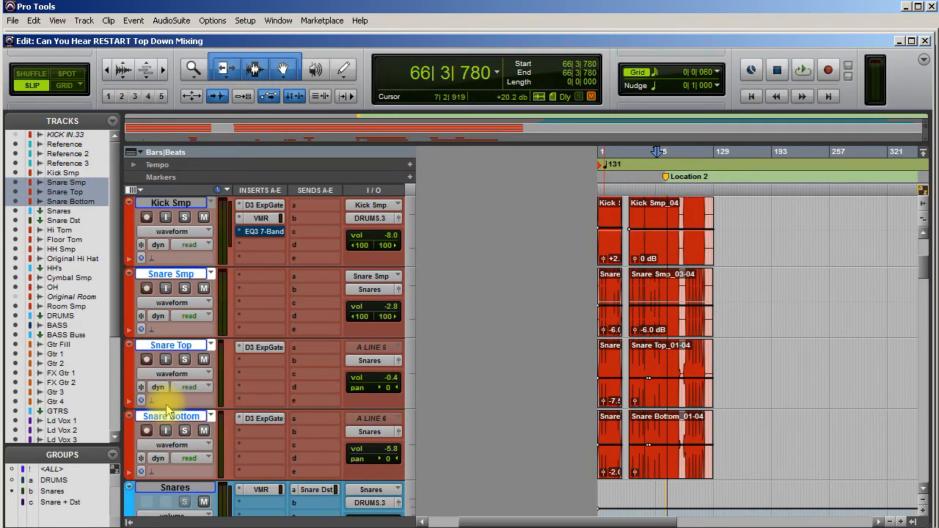
left_click(184, 360)
scroll(179, 363, "down", 5)
scroll(172, 337, "up", 1)
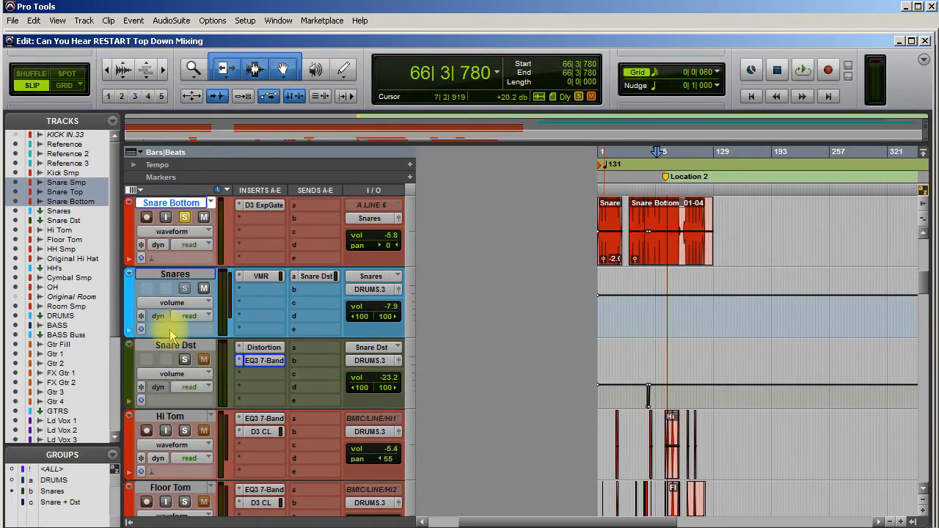
left_click(184, 359)
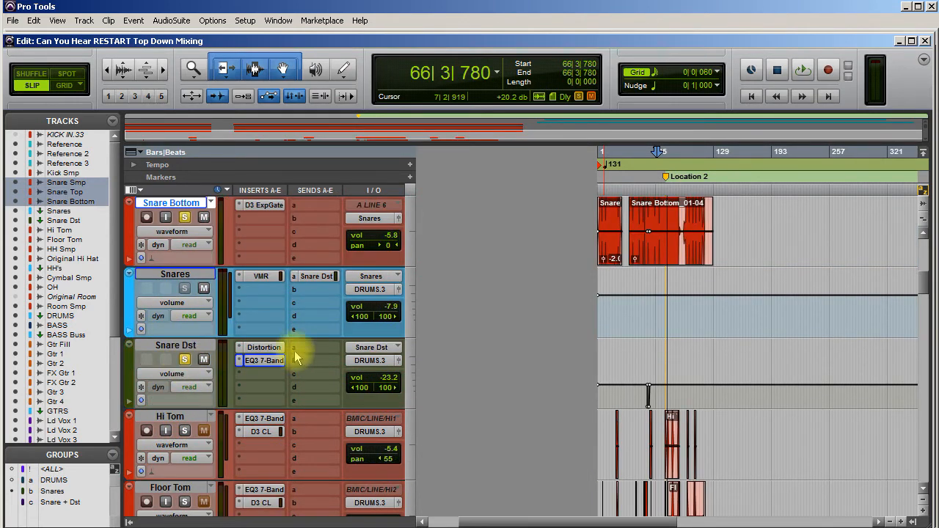
key("space")
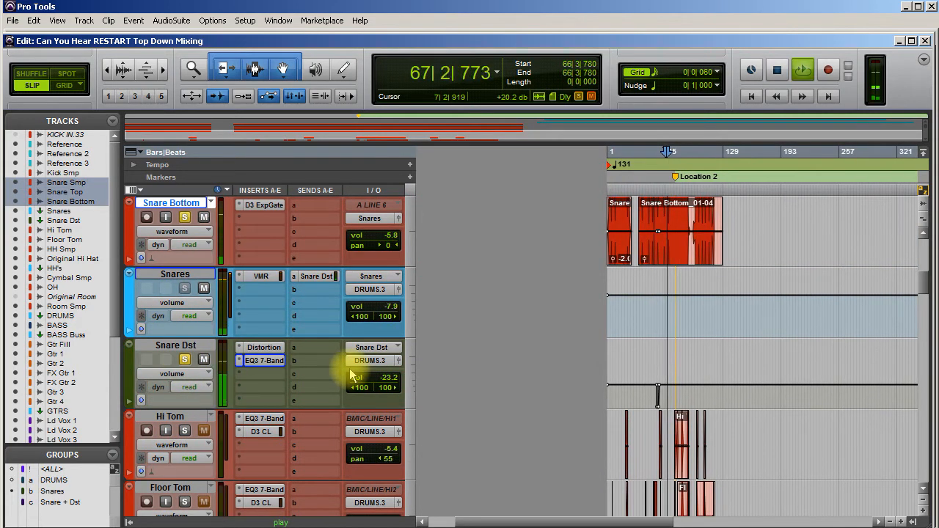
left_click(205, 360)
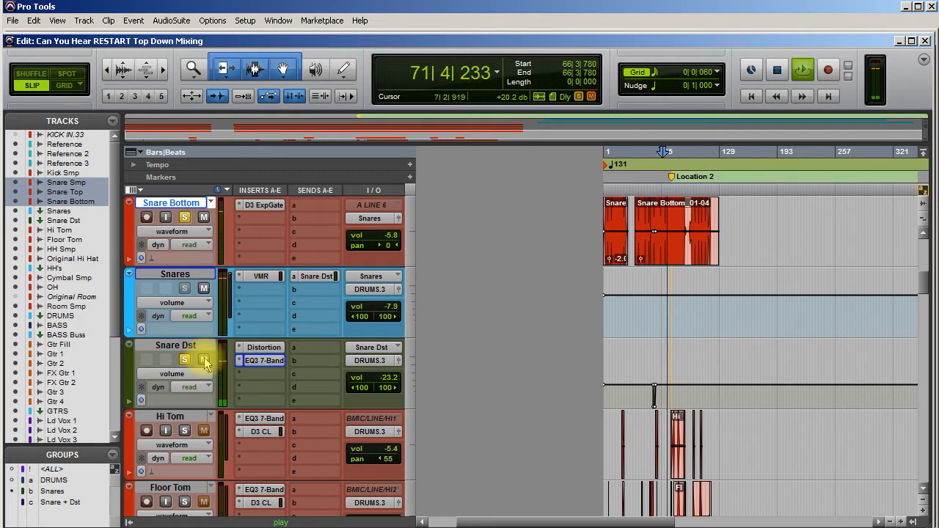
key("space")
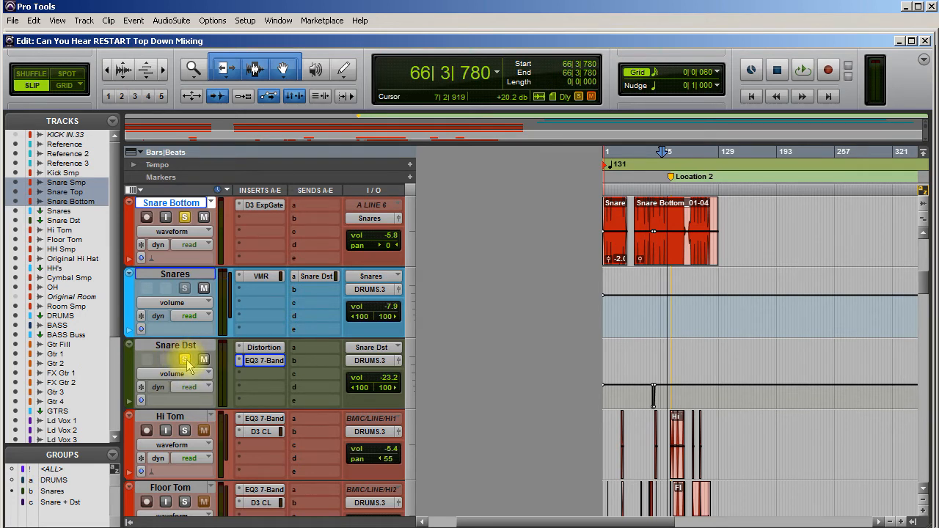
Step: Clear the solos on all tracks, including the grouped snares and Snare Dst
scroll(187, 364, "up", 3)
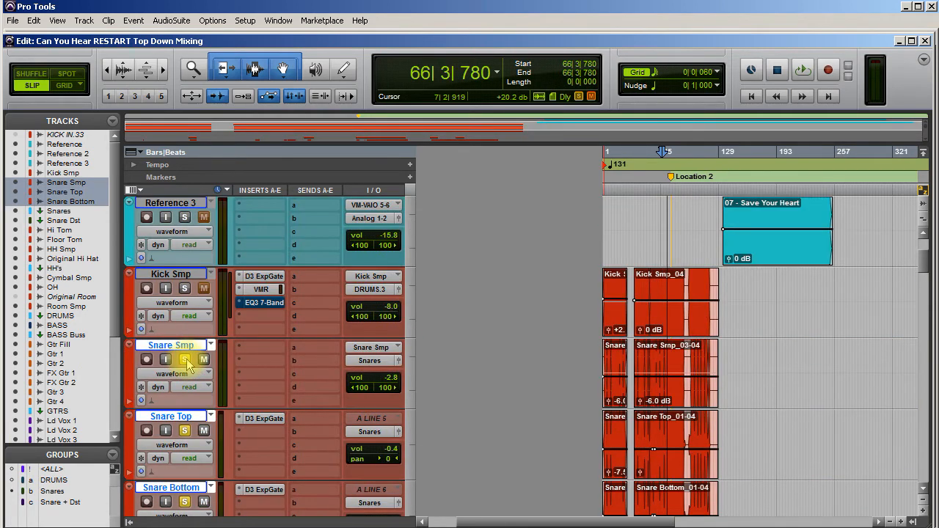
left_click(184, 359, "alt")
scroll(191, 363, "down", 2)
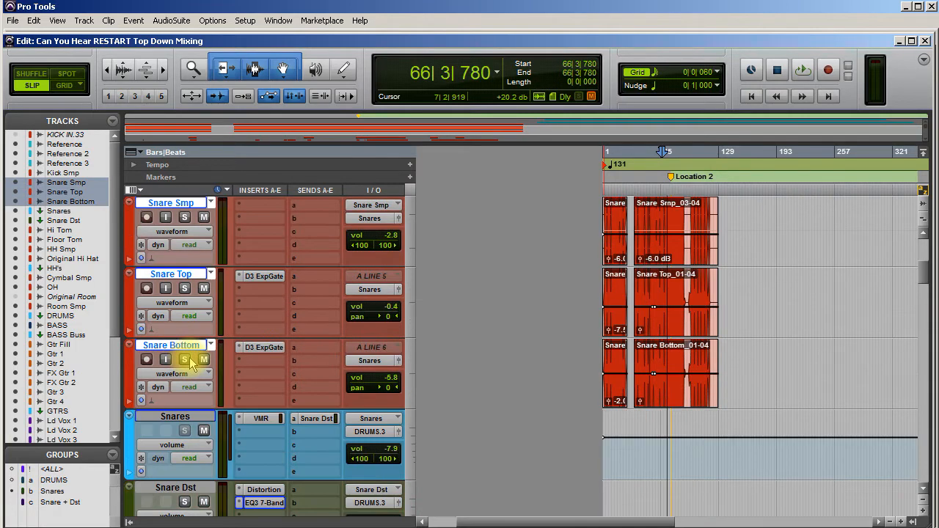
Step: Select the dip in the Snare Dst volume automation from about bar 56 to bar 58 and clear its breakpoints
scroll(201, 354, "down", 1)
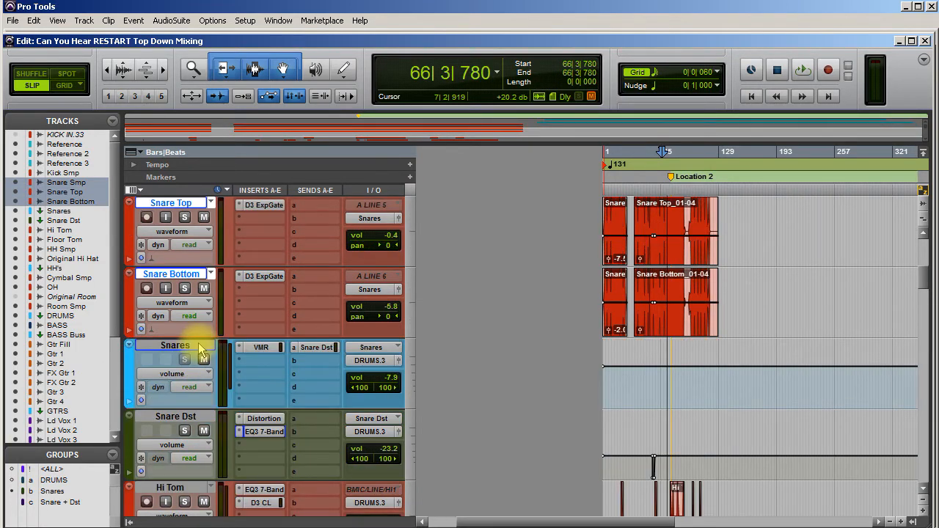
scroll(195, 355, "down", 1)
scroll(195, 354, "up", 2)
scroll(199, 350, "down", 1)
scroll(199, 351, "down", 1)
scroll(200, 353, "down", 1)
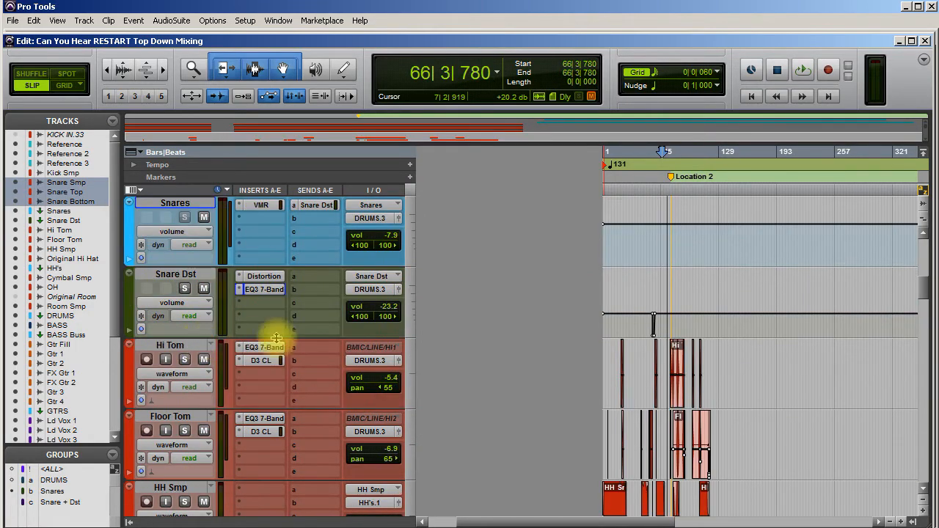
left_click(652, 320)
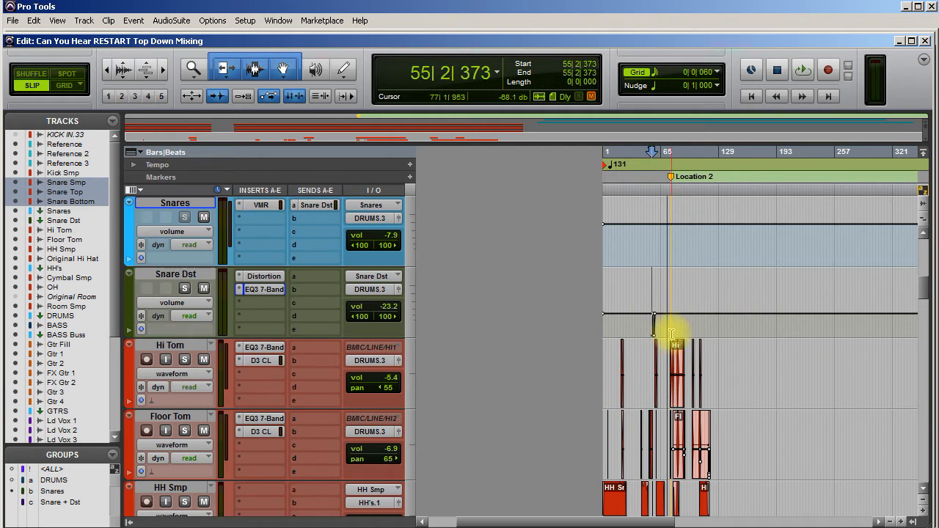
key("r")
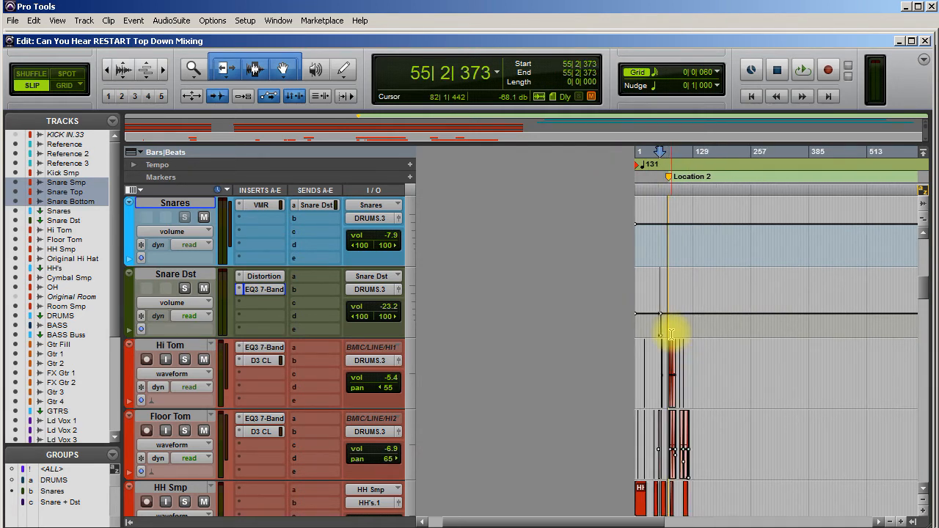
key("t")
key("t")
key("t")
key("t")
key("t")
key("t")
key("t")
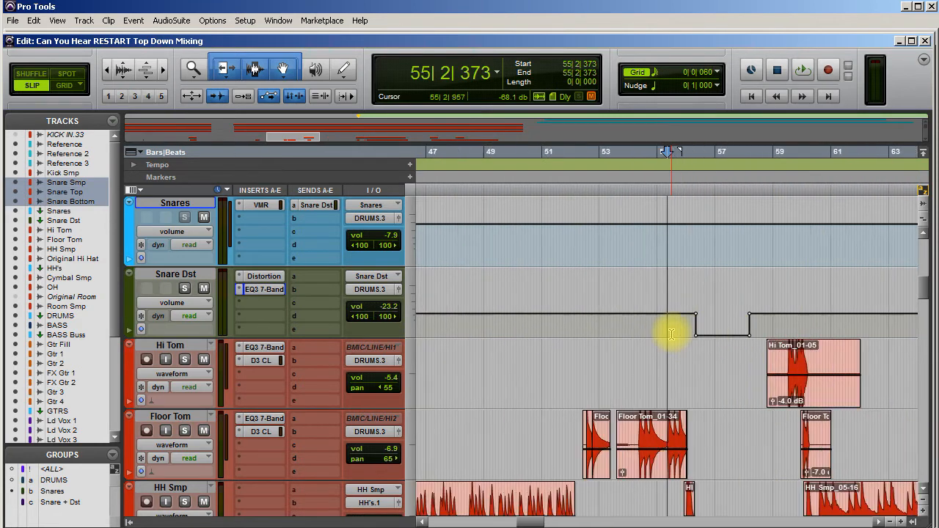
key("t")
scroll(683, 334, "right", 3)
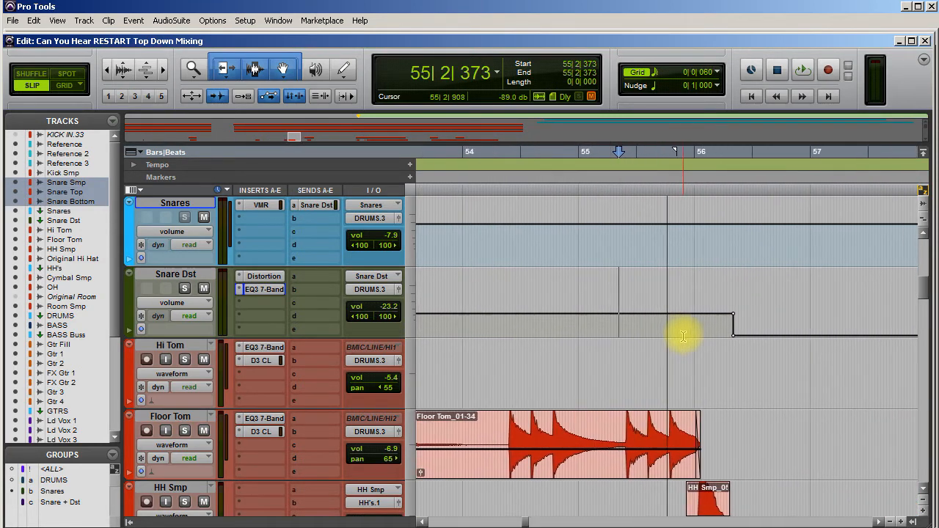
left_click_drag(676, 313, 910, 313)
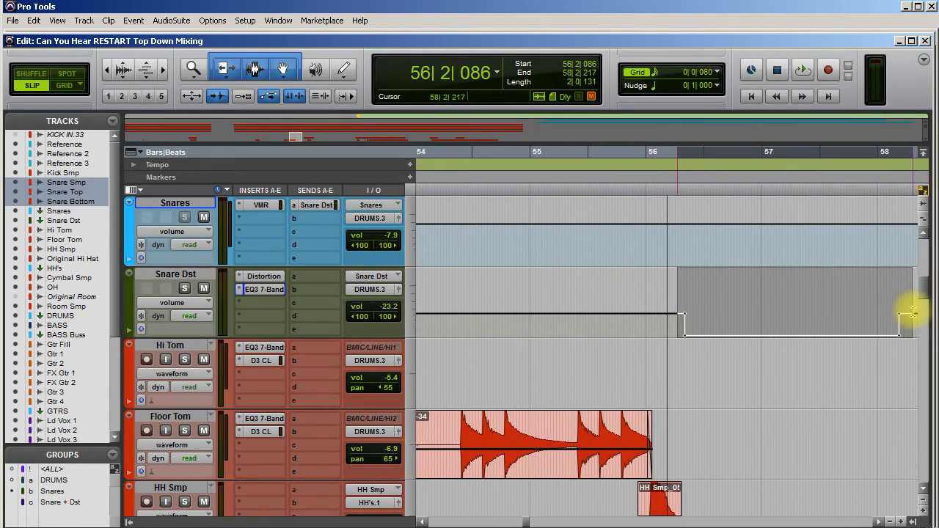
right_click(775, 311)
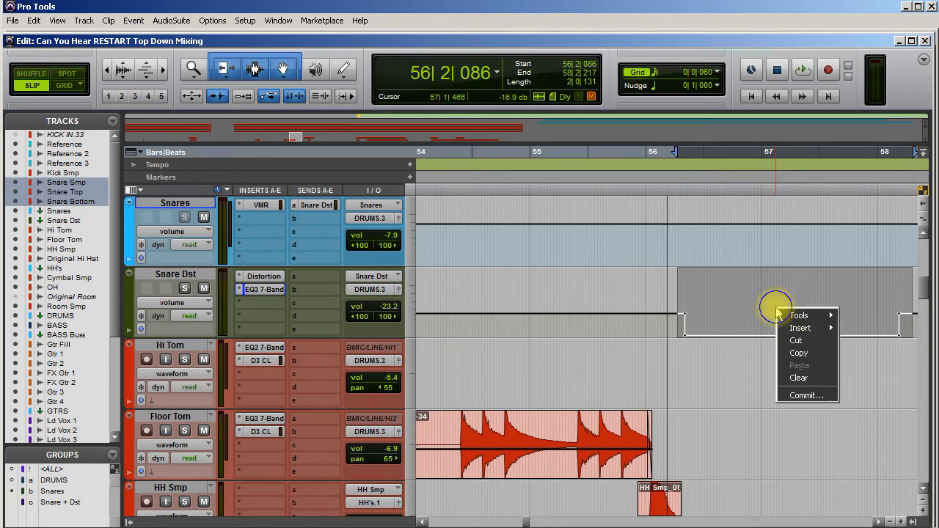
left_click(805, 379)
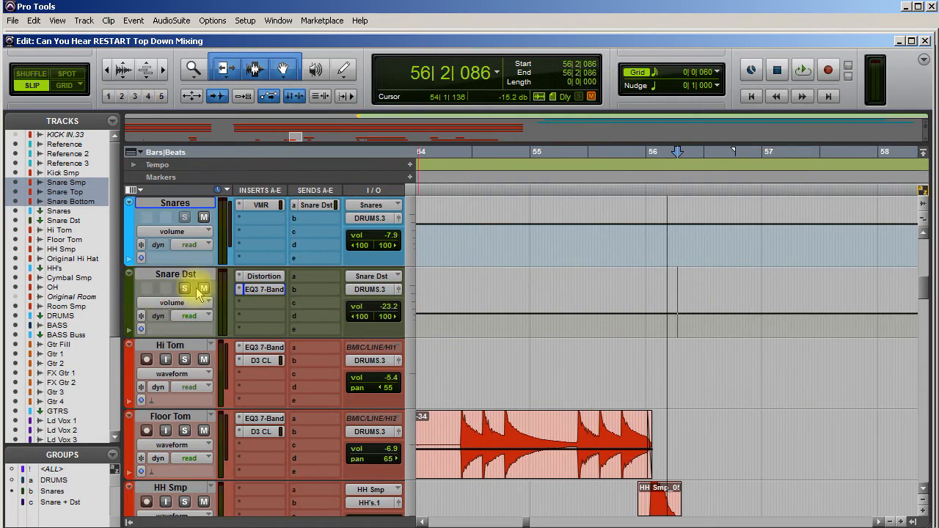
Step: Solo the grouped snare tracks together with Snare Dst and play the passage from bar 56
scroll(185, 292, "up", 4)
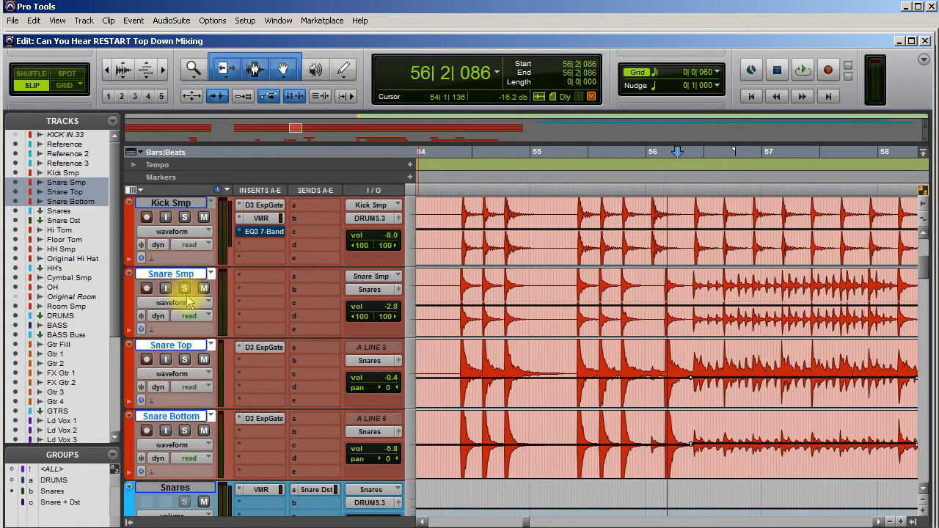
left_click(185, 430)
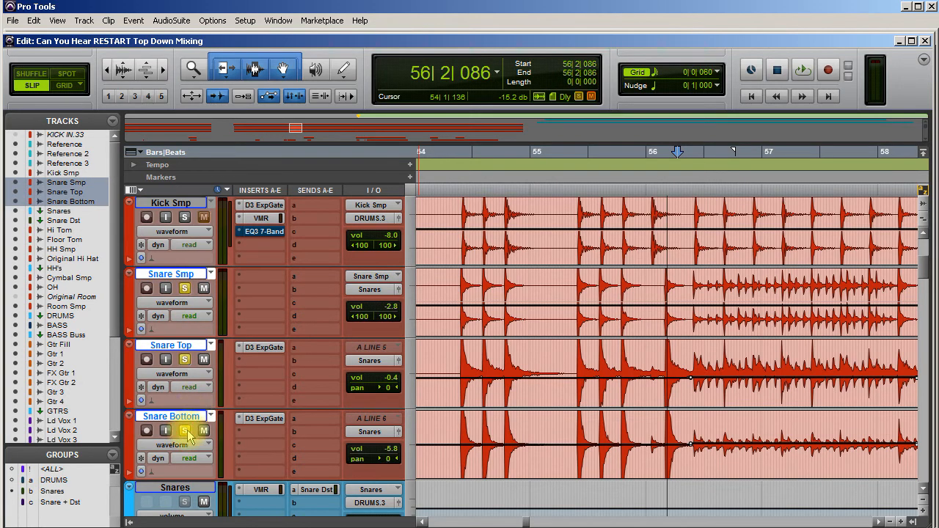
scroll(187, 432, "down", 3)
scroll(187, 433, "up", 1)
left_click(185, 431)
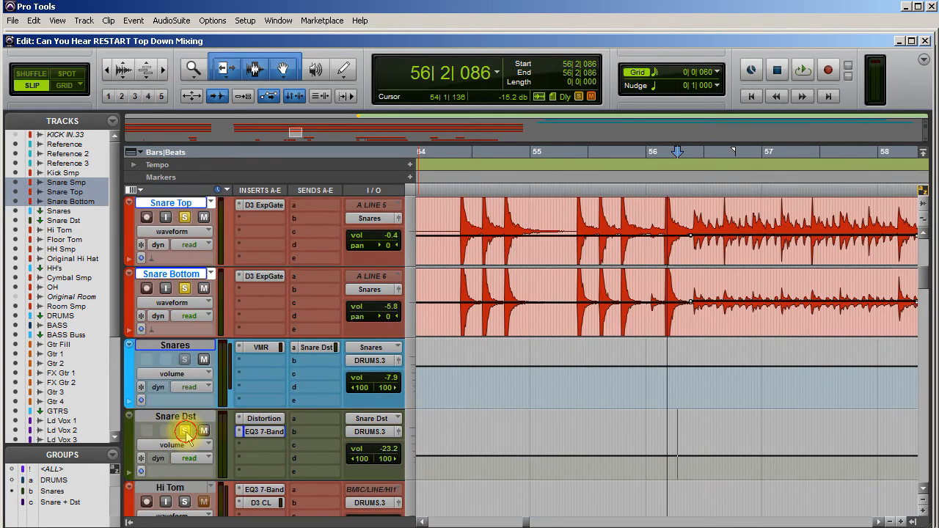
key("space")
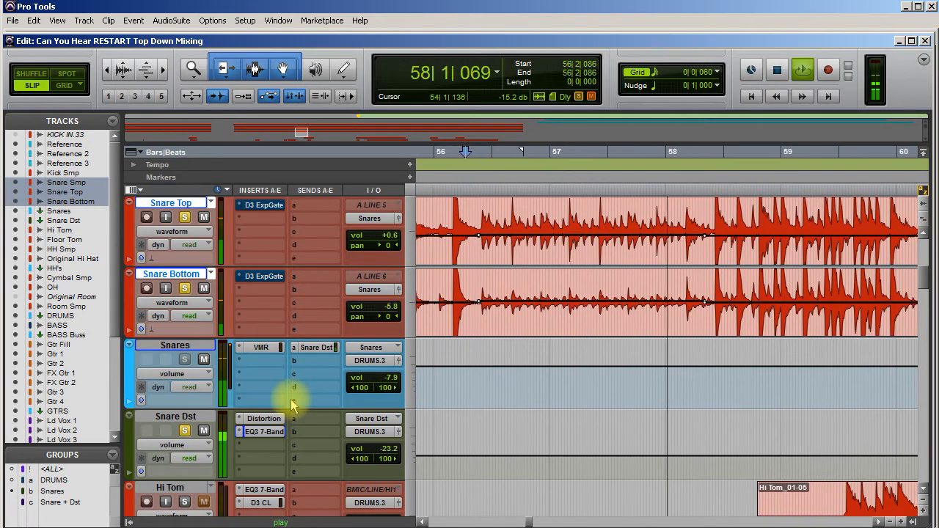
key("space")
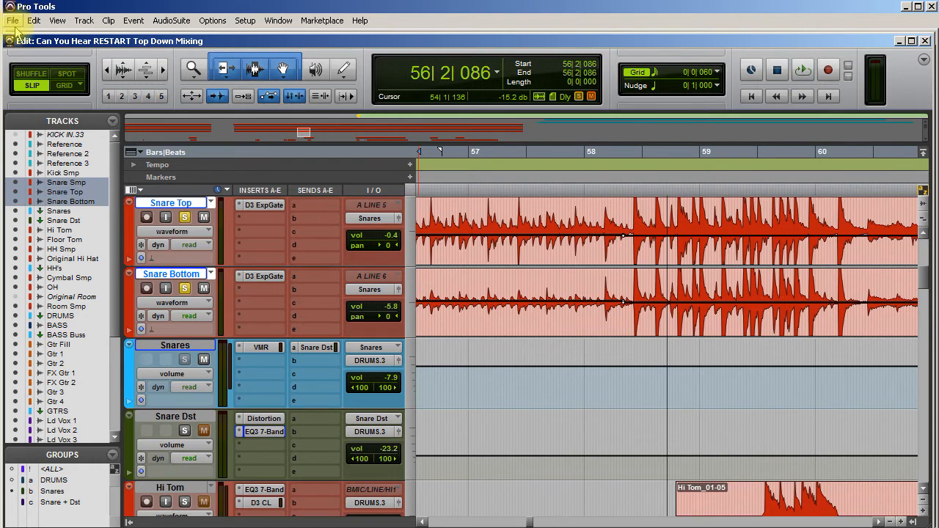
Step: Undo the clearing of the Snare Dst volume automation
key("ctrl+z")
scroll(472, 460, "left", 3)
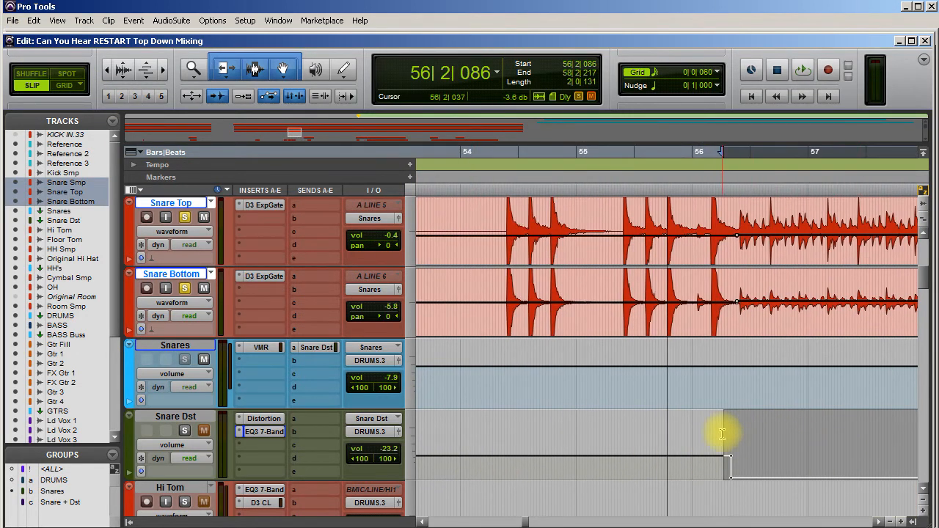
Step: Solo Snare Dst again and play the snares from just before the automation dip, starting at about bar 55
key("space")
key("space")
left_click(184, 431)
key("space")
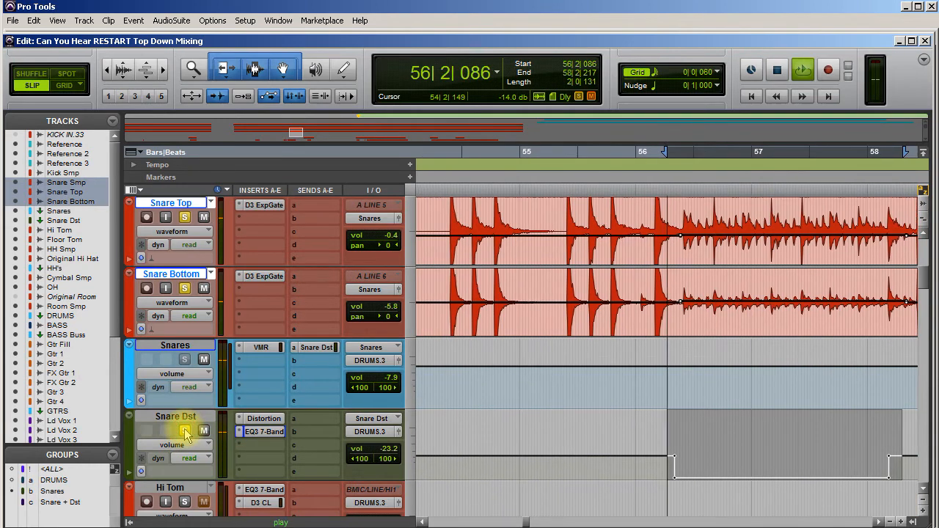
key("space")
left_click(527, 429)
key("space")
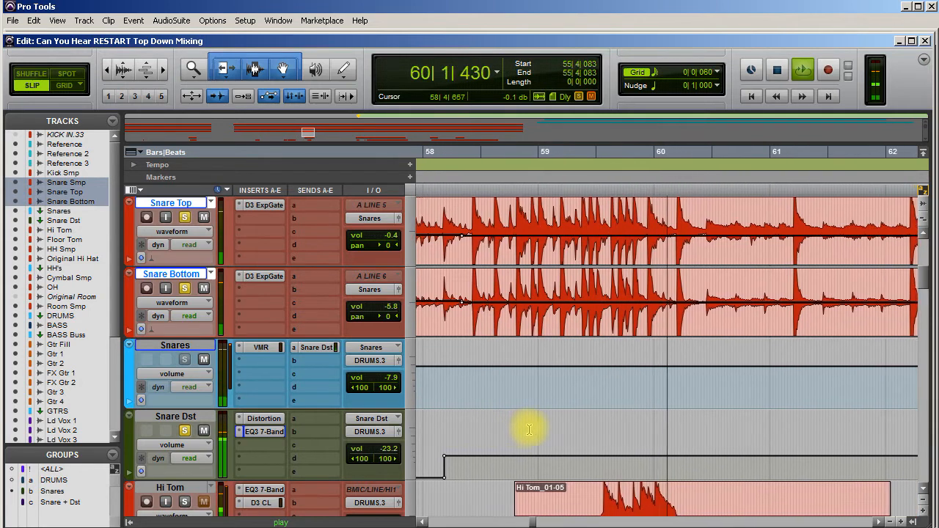
key("space")
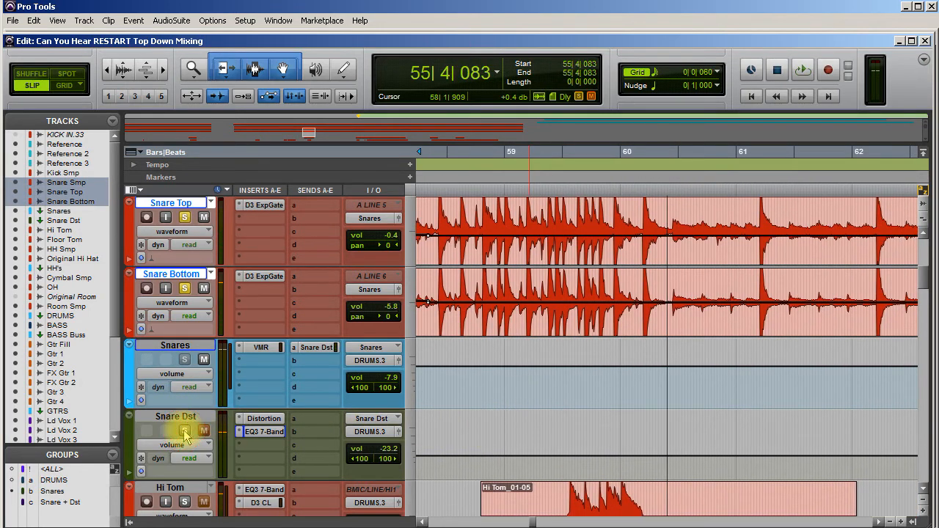
Step: Clear the solo on the grouped Snare Smp, Snare Top and Snare Bottom tracks
scroll(227, 394, "up", 2)
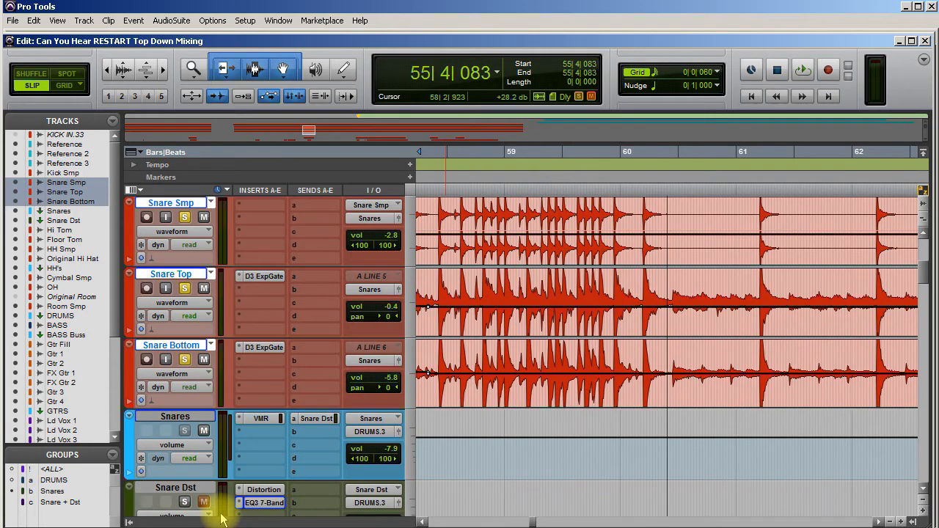
scroll(227, 506, "down", 3)
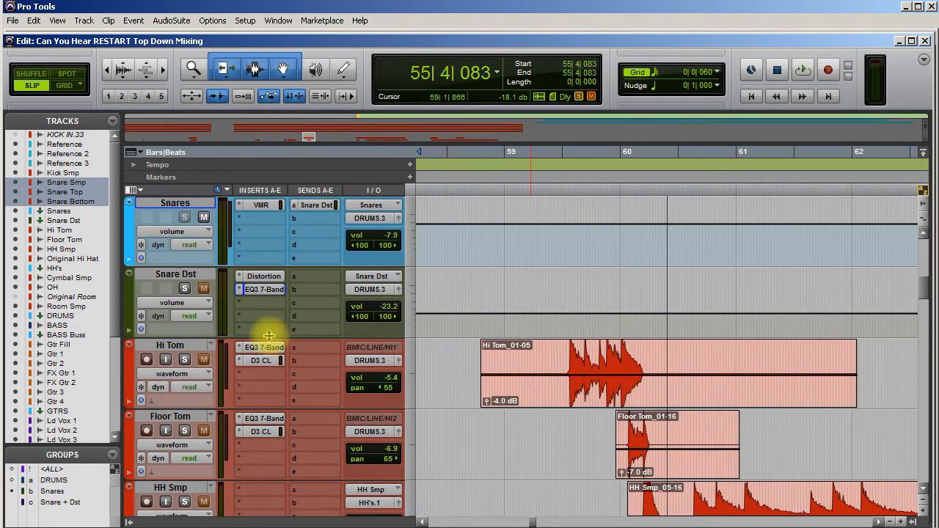
scroll(269, 335, "up", 4)
left_click(185, 290)
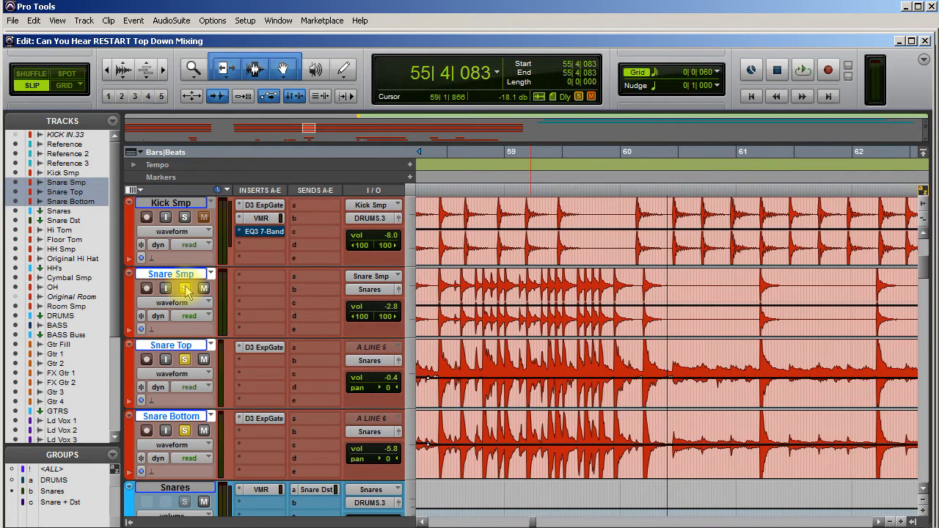
left_click(268, 347)
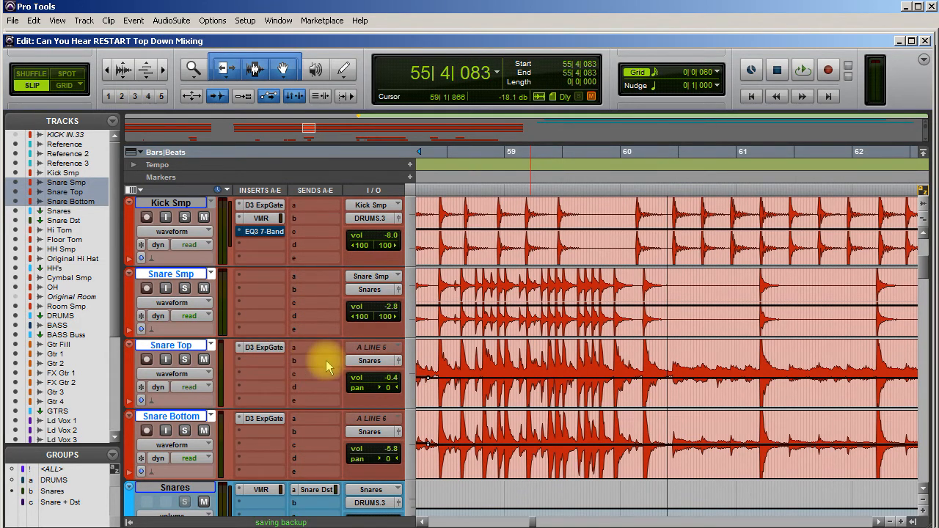
scroll(326, 363, "down", 2)
scroll(327, 369, "up", 1)
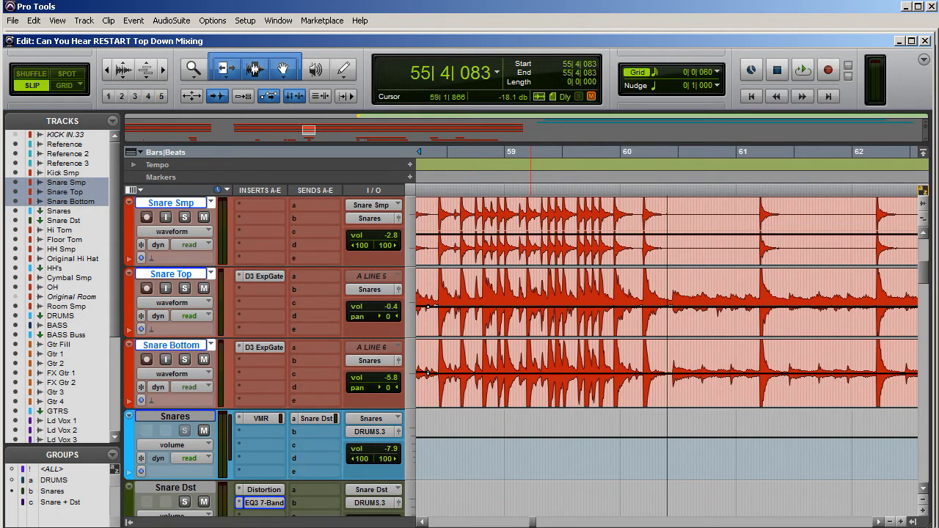
scroll(259, 426, "down", 2)
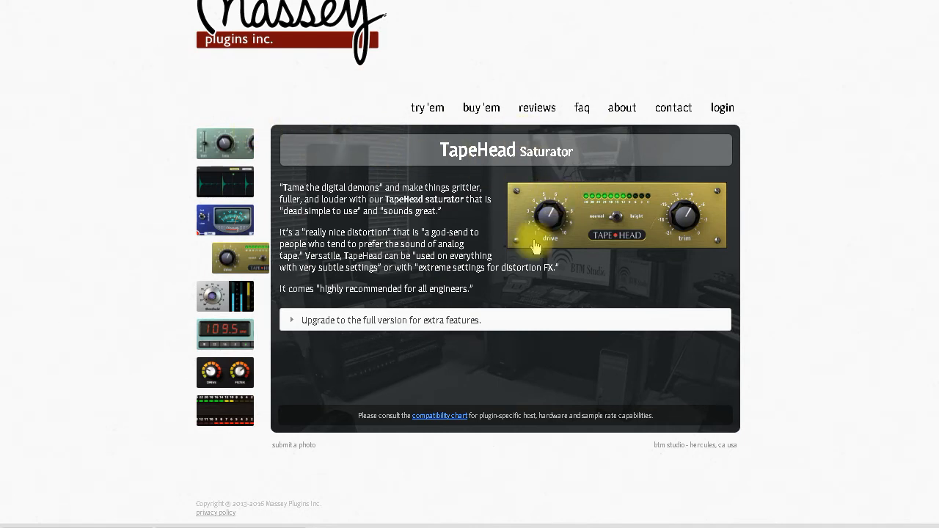
scroll(546, 262, "up", 1)
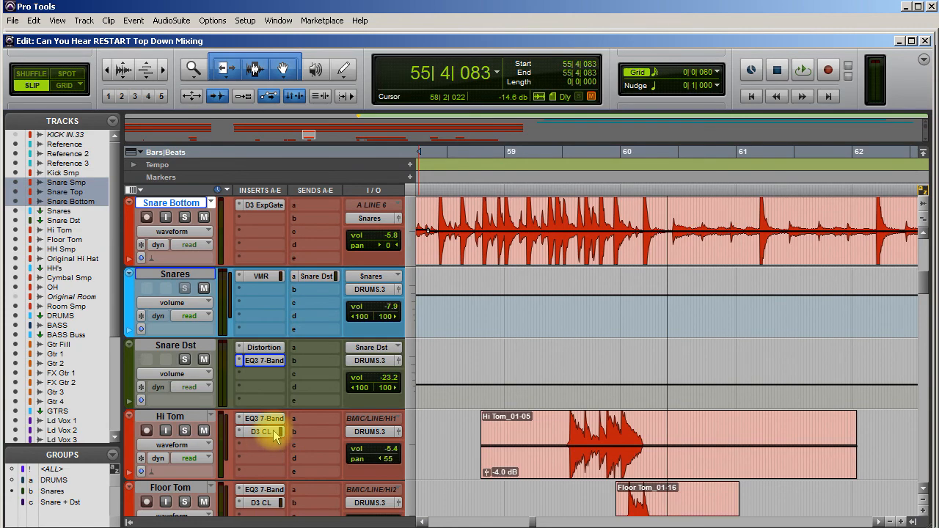
Step: Switch to the Mix window and bring the inserts and sends of the Snares and Snare Dst channels into view
key("ctrl+equal")
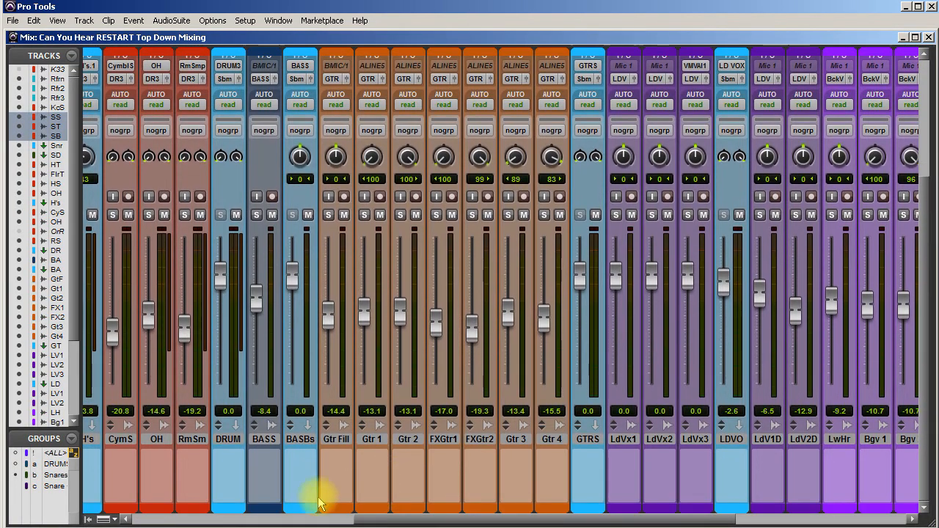
scroll(319, 502, "left", 10)
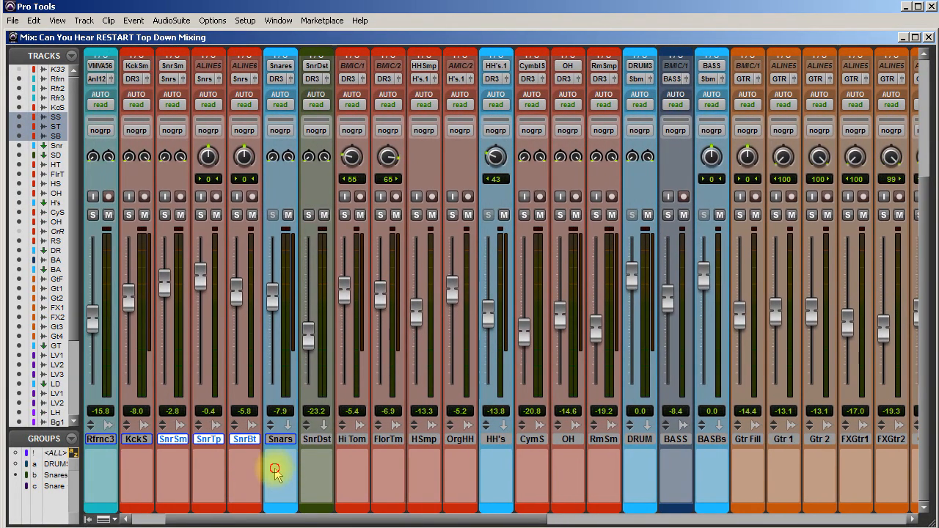
left_click(275, 472)
type("here")
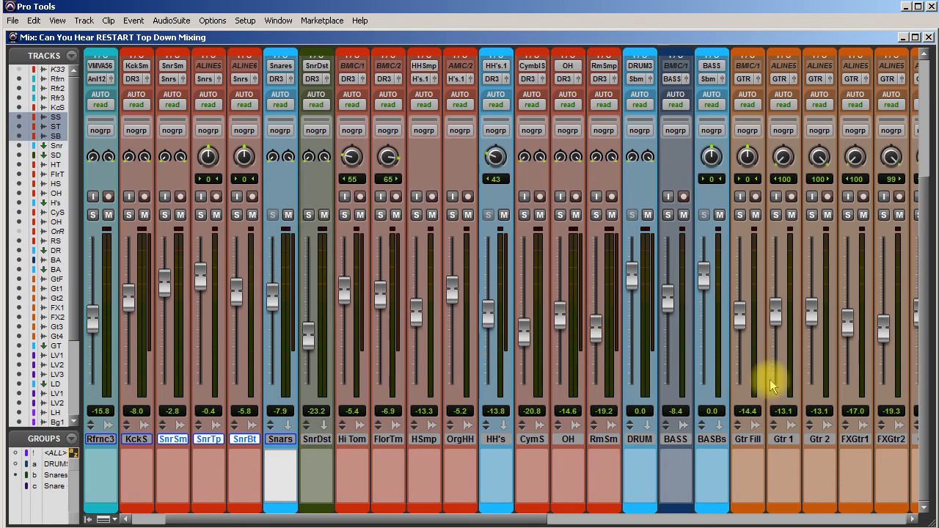
left_click_drag(922, 373, 916, 216)
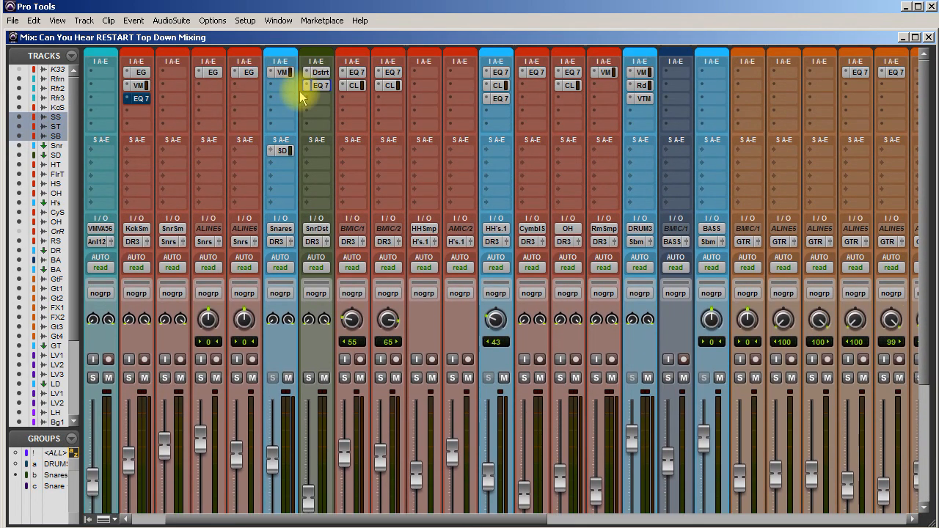
Step: Look through the multichannel plug-in categories for the third insert slot of Snare Dst without choosing one
left_click(319, 103)
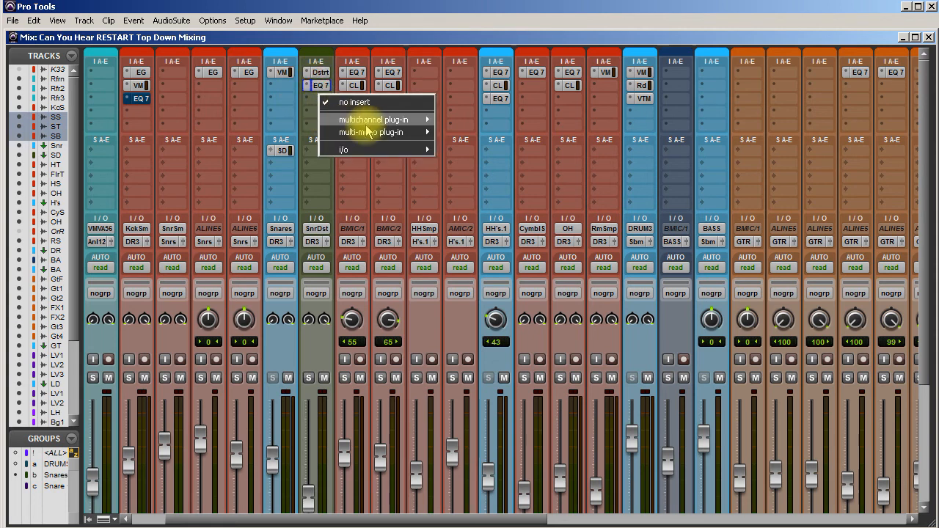
mouse_move(382, 120)
mouse_move(502, 200)
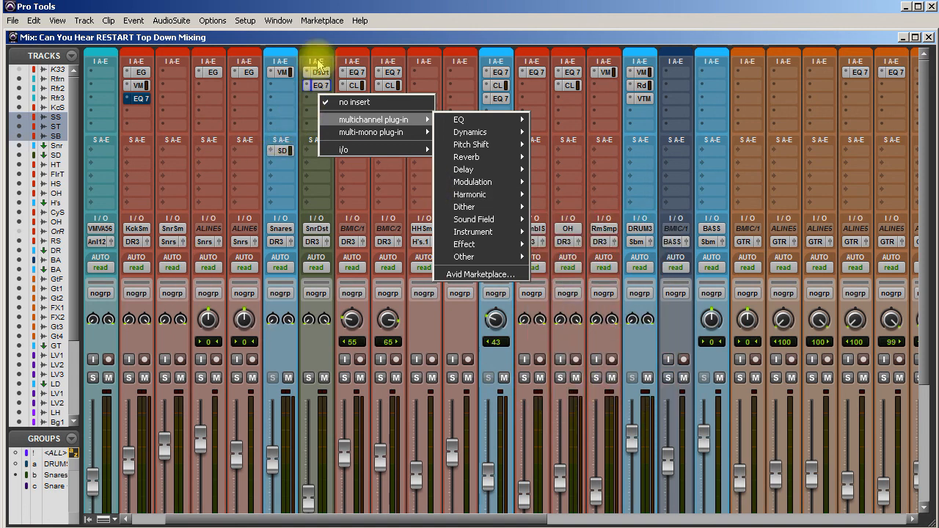
left_click(313, 37)
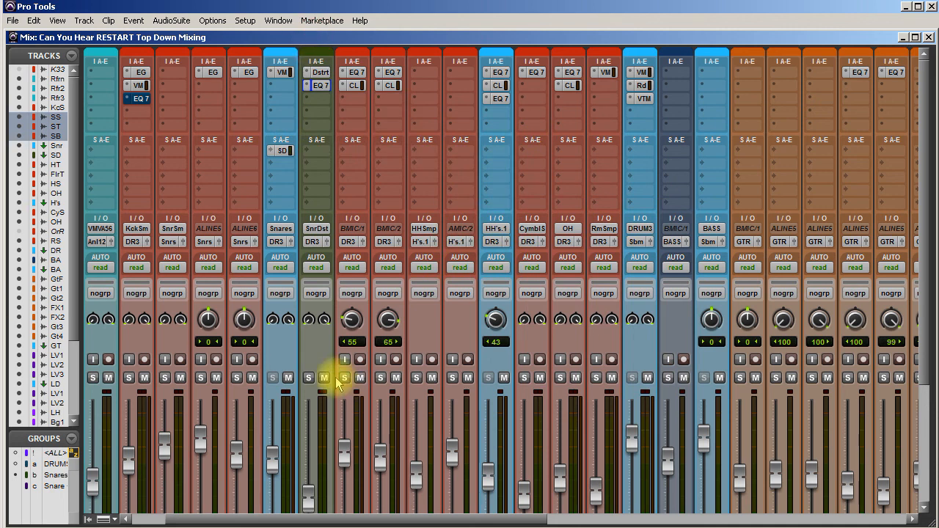